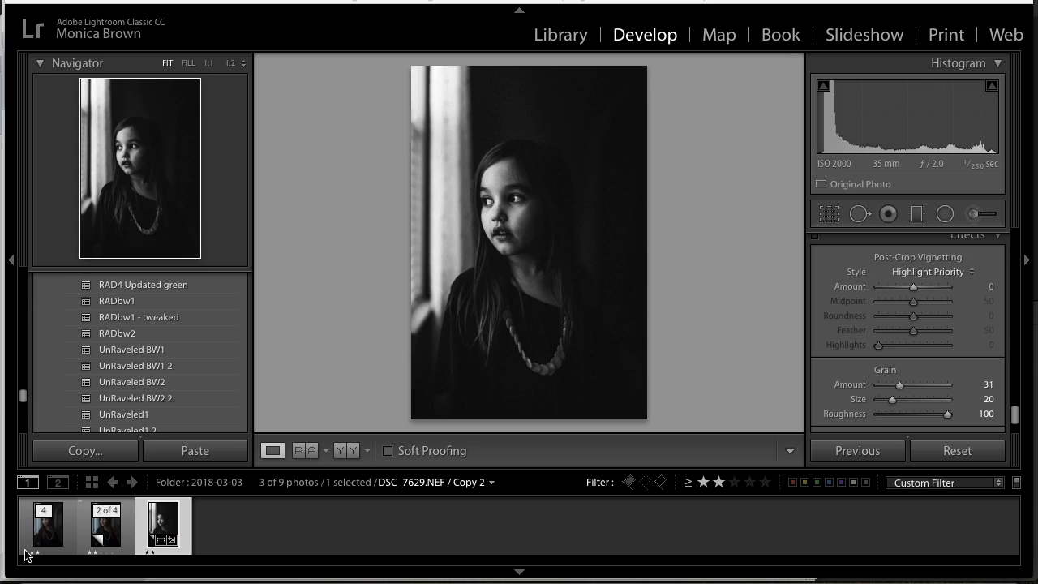
# - Apply the UnRaveled BW1 preset to the color version of the portrait, DSC_7629.NEF Copy 3
pyautogui.click(128, 529)
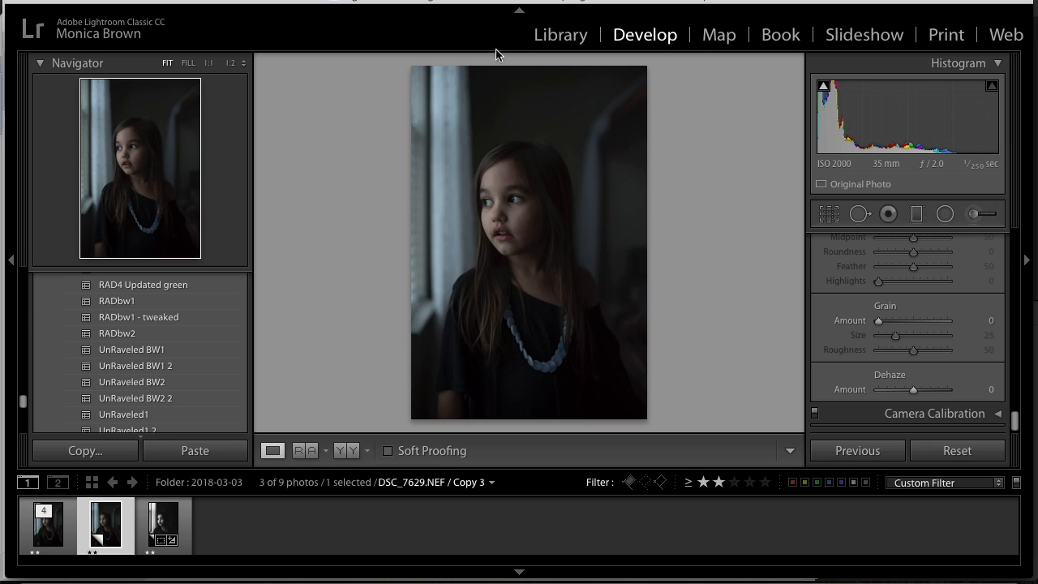
pyautogui.scroll(2, 195, 317)
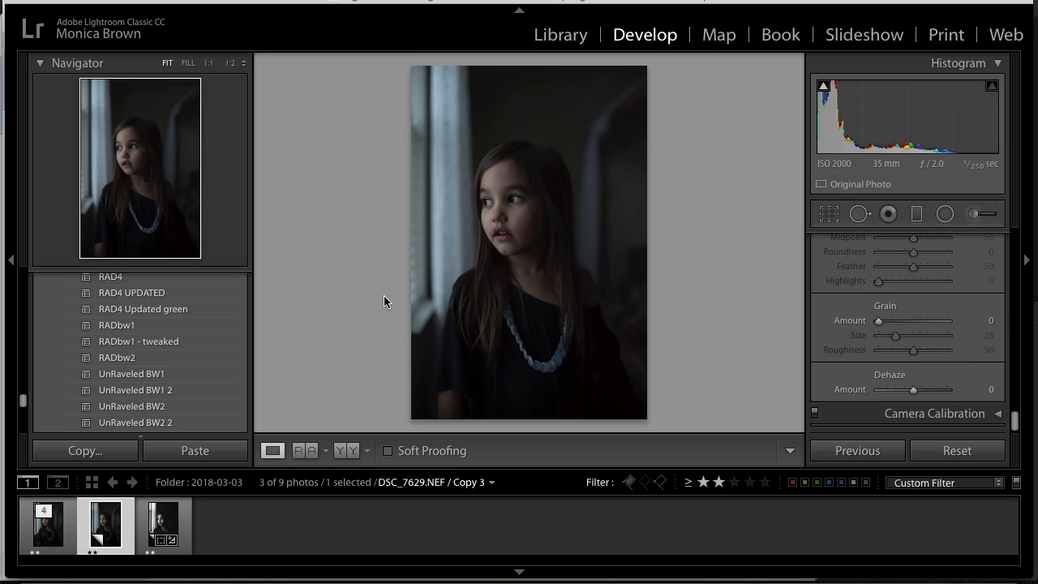
pyautogui.scroll(-3, 224, 359)
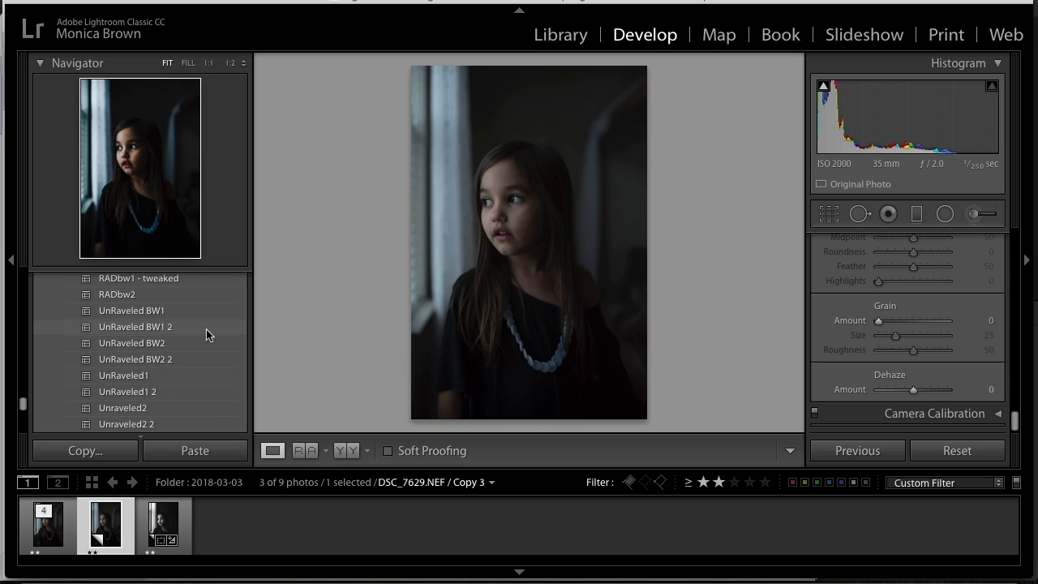
pyautogui.scroll(-1, 206, 329)
pyautogui.scroll(1, 206, 329)
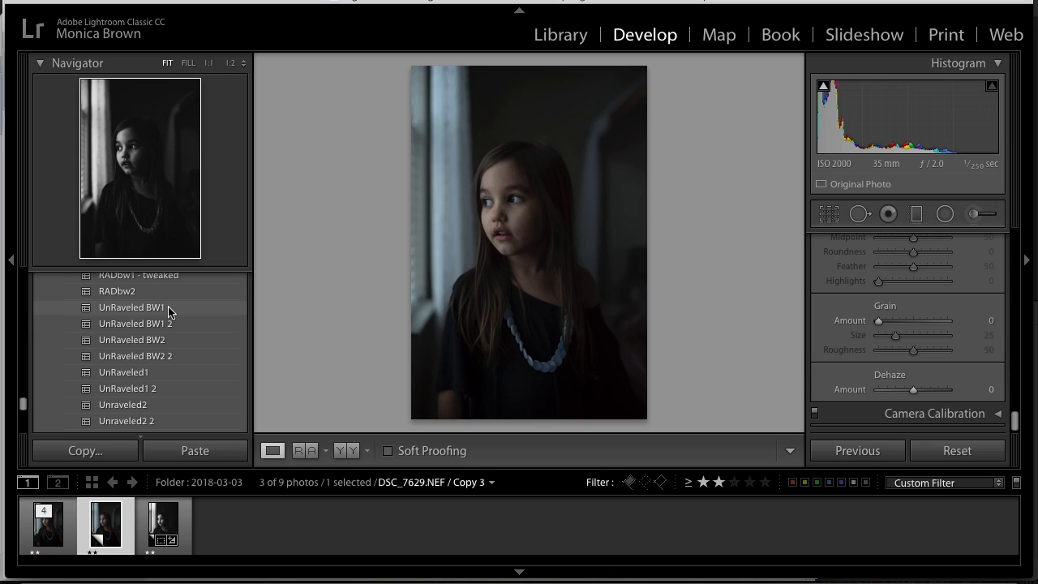
pyautogui.click(168, 312)
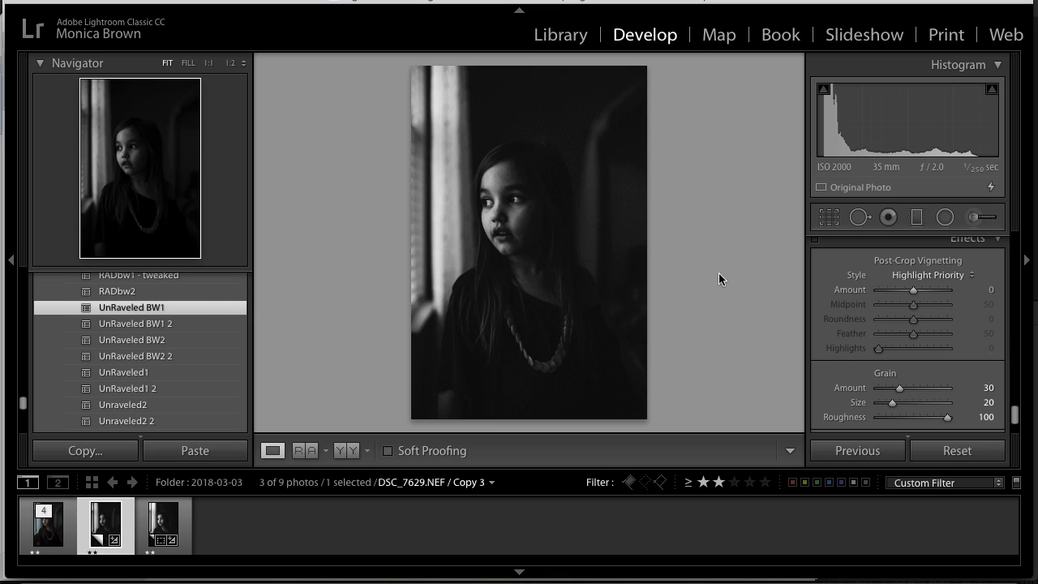
# - Reset the grain amount to 0 and enable lens profile corrections for the portrait
pyautogui.scroll(-3, 893, 348)
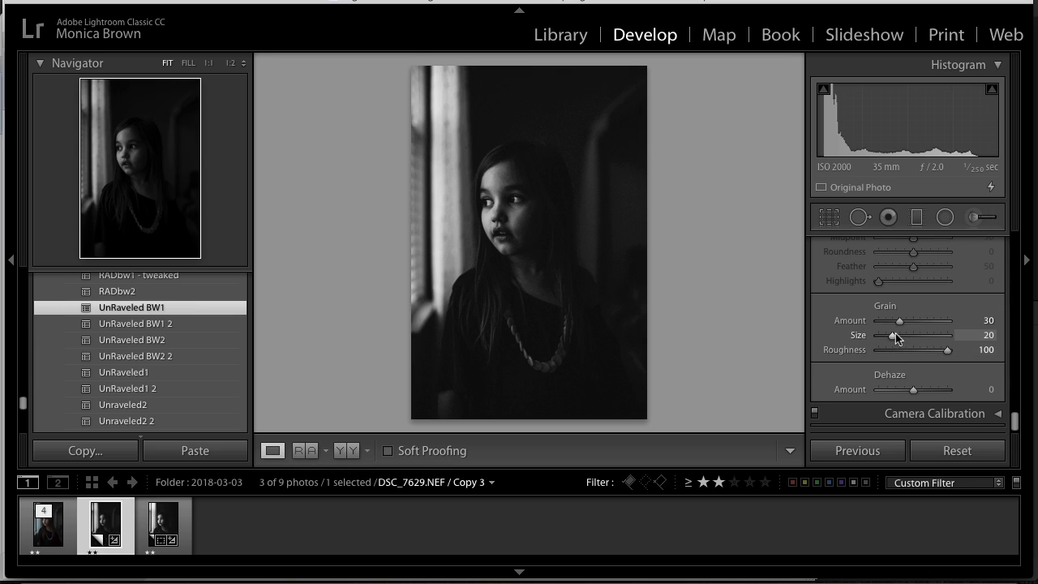
pyautogui.doubleClick(898, 321)
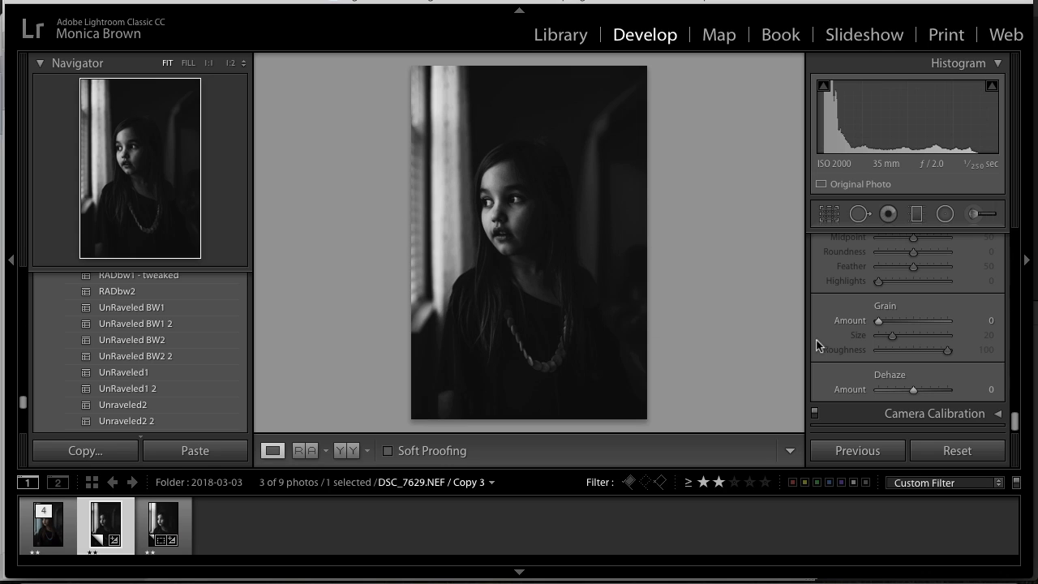
pyautogui.scroll(10, 876, 313)
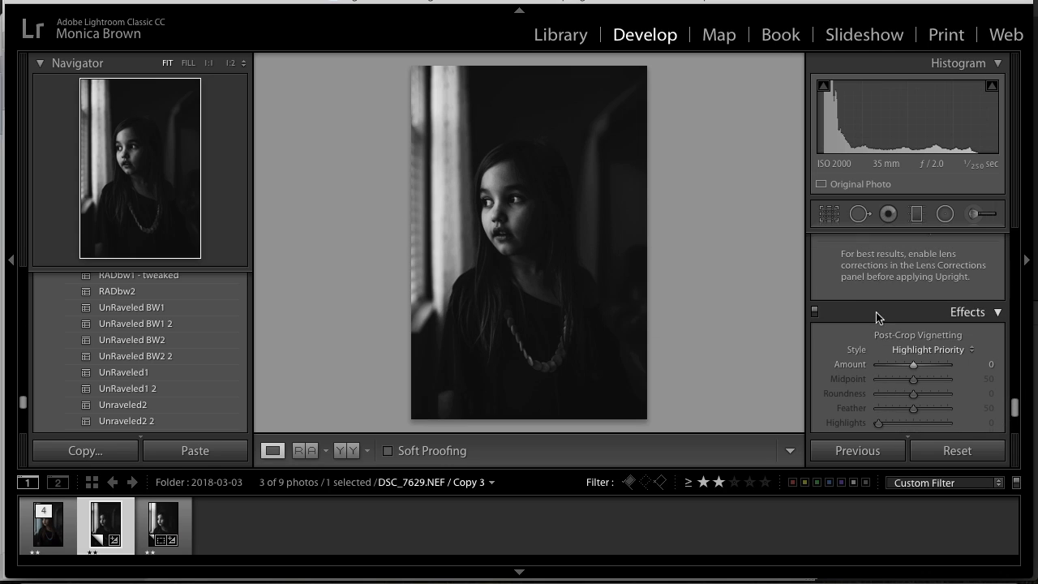
pyautogui.scroll(6, 876, 312)
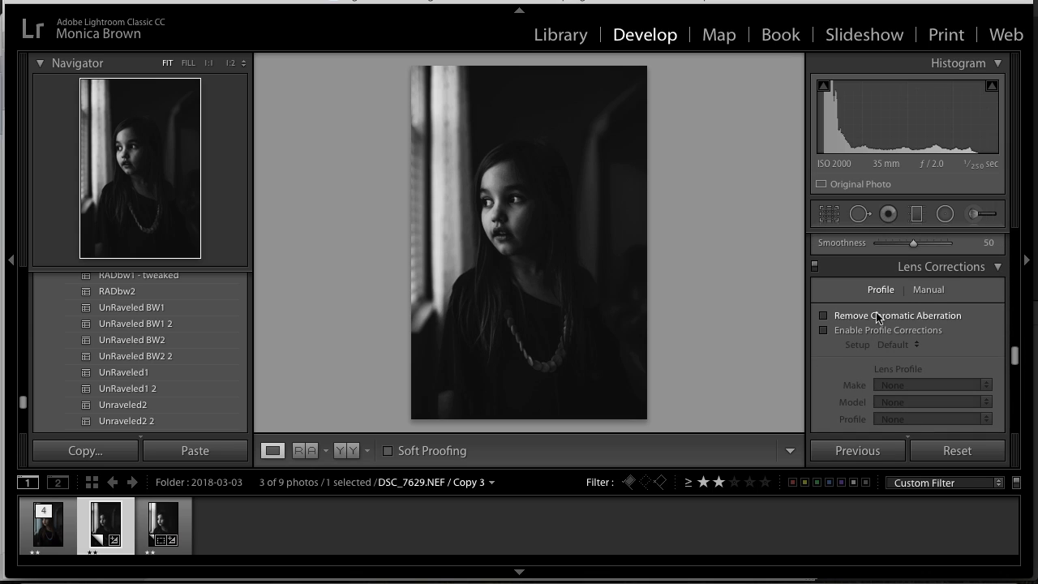
pyautogui.click(823, 336)
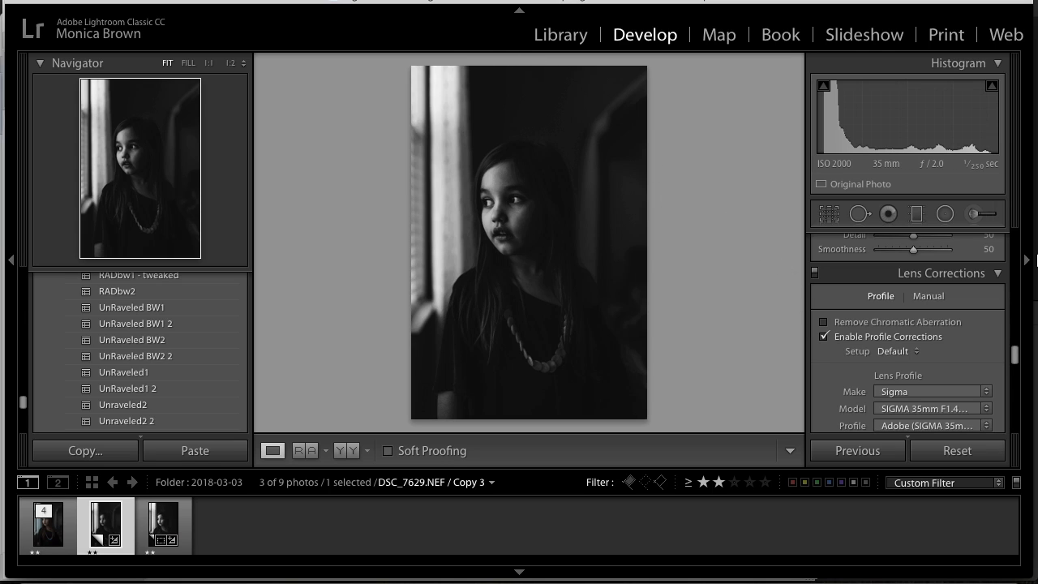
# - Set the portrait's clarity to +38
pyautogui.scroll(10, 892, 308)
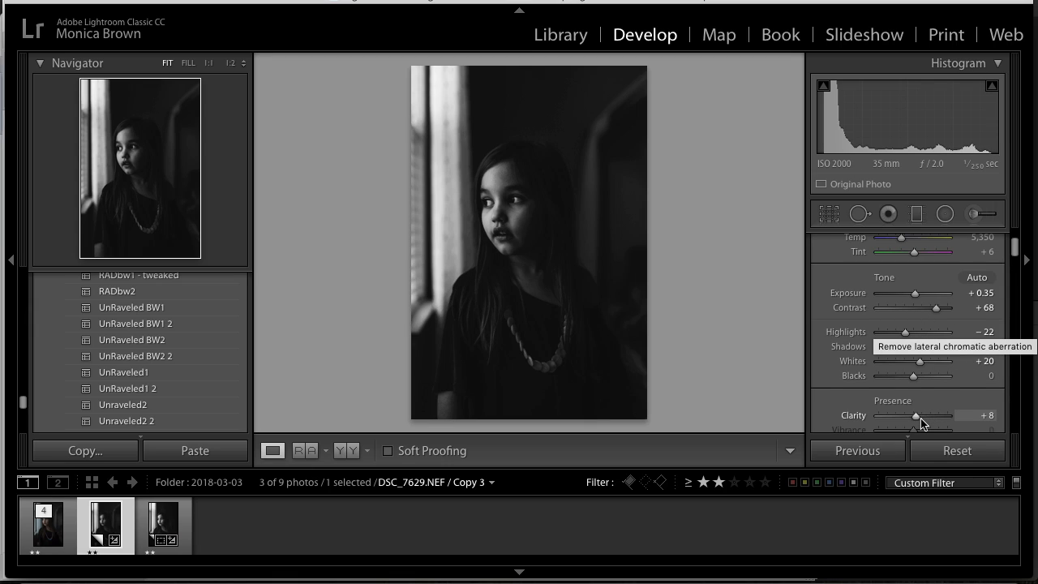
pyautogui.moveTo(932, 418); pyautogui.dragTo(926, 419)
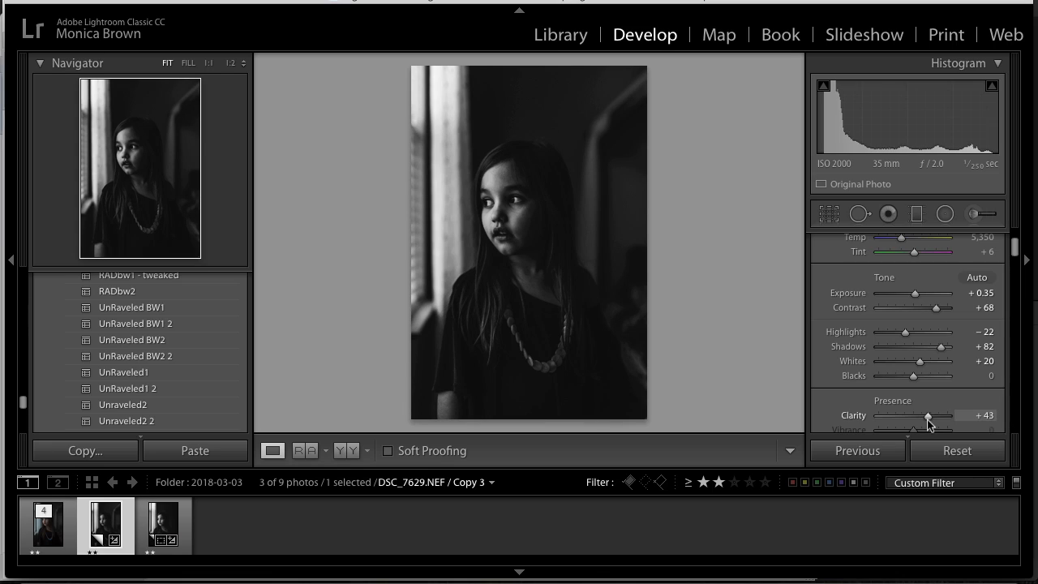
pyautogui.moveTo(931, 414); pyautogui.dragTo(930, 416)
# - Set the portrait's highlights to +3 and its shadows to +64
pyautogui.scroll(1, 955, 300)
pyautogui.scroll(4, 955, 299)
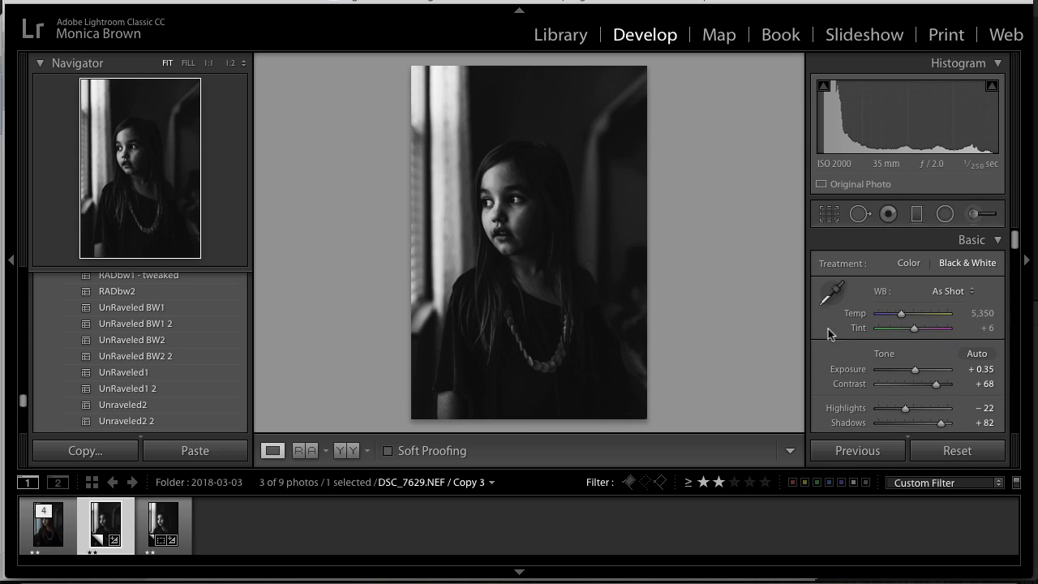
pyautogui.moveTo(910, 409); pyautogui.dragTo(913, 412)
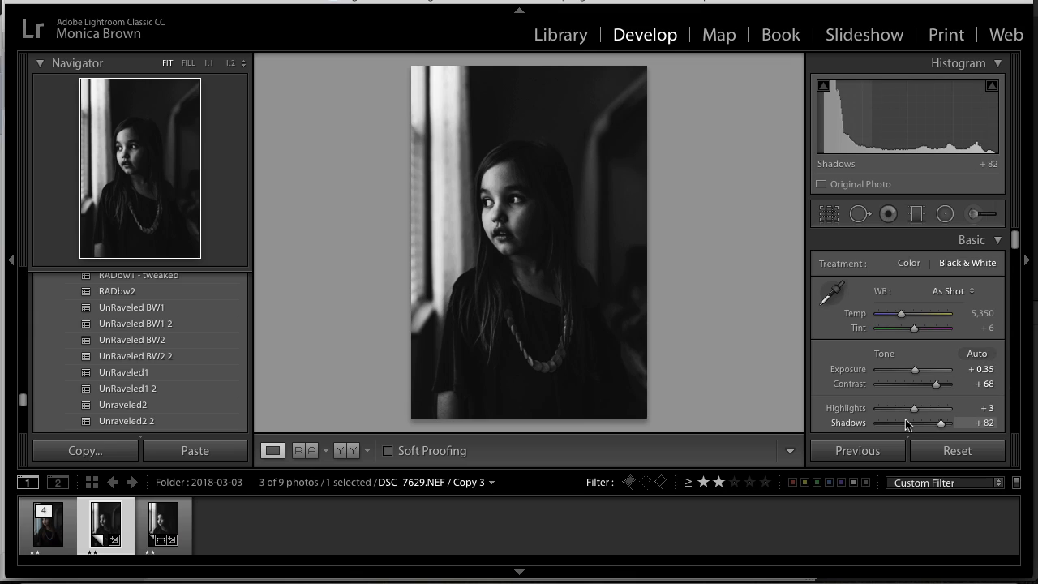
pyautogui.scroll(-1, 904, 419)
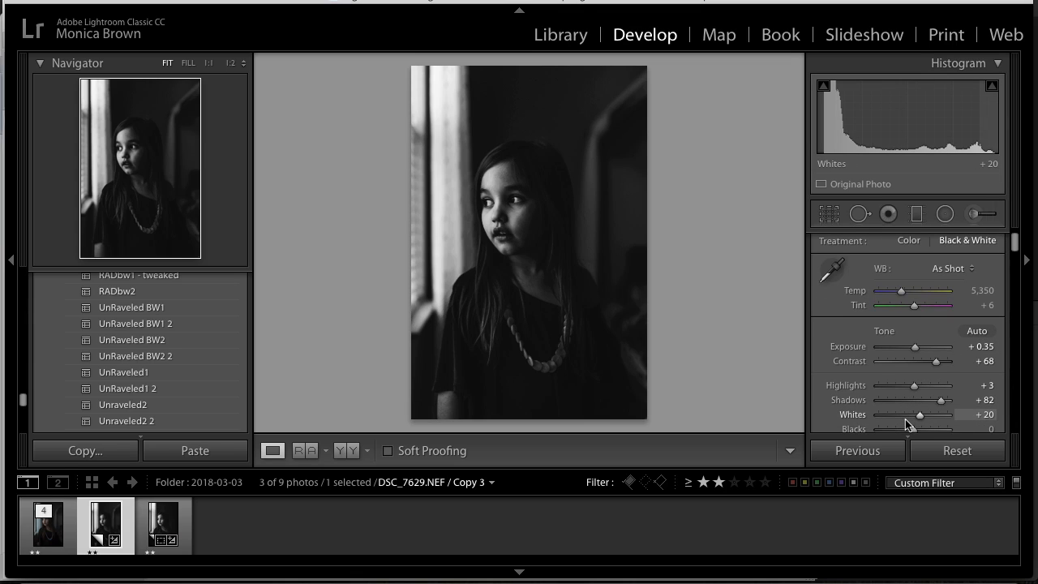
pyautogui.scroll(-3, 930, 397)
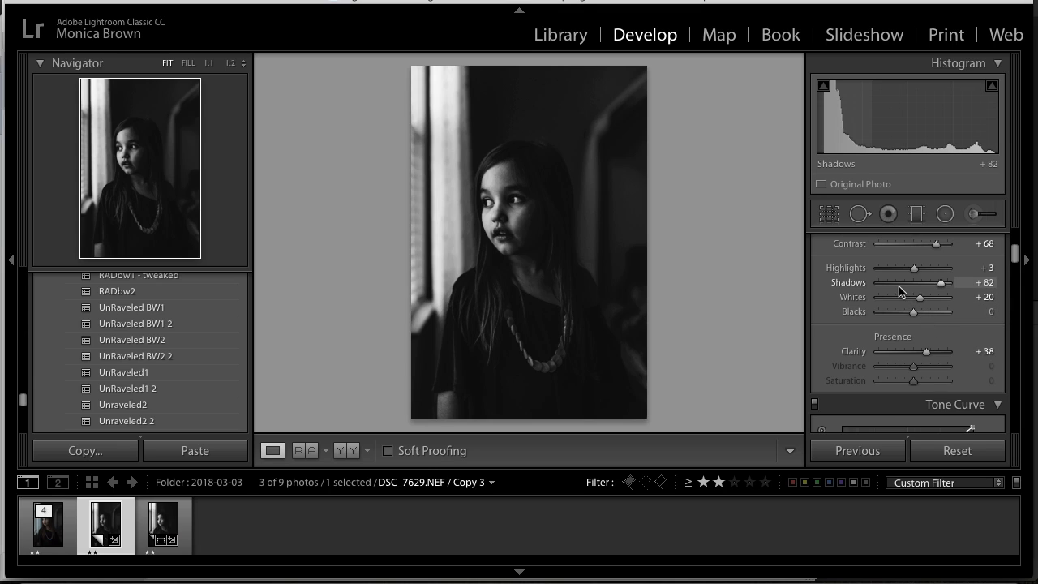
pyautogui.moveTo(929, 281)
pyautogui.mouseDown()
pyautogui.moveTo(915, 297)
pyautogui.moveTo(942, 283)
pyautogui.moveTo(934, 289)
pyautogui.mouseUp()
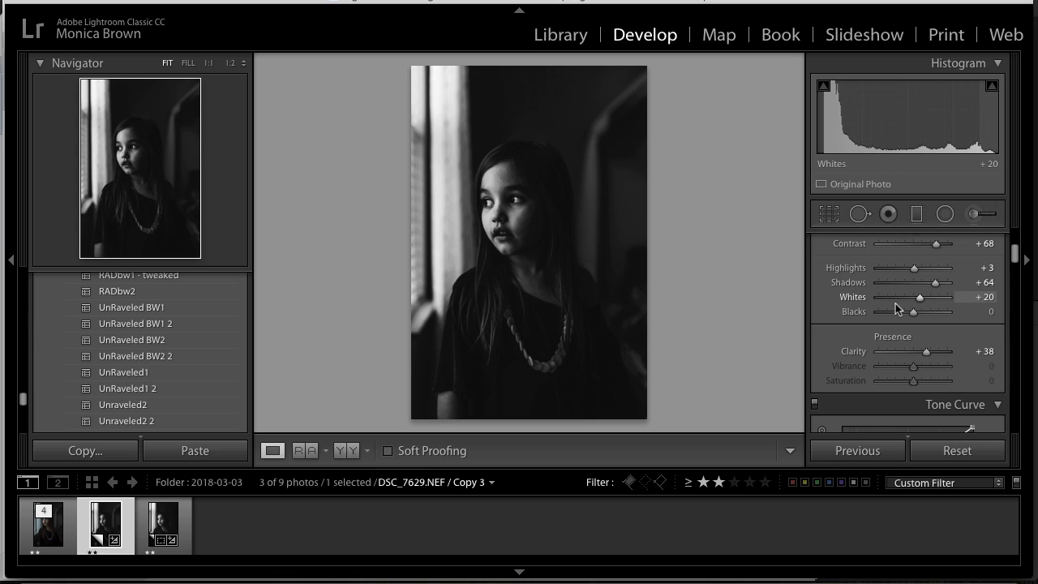
# - Add a diagonal graduated filter from the photo's upper-right corner across the background toward the window
pyautogui.scroll(2, 900, 301)
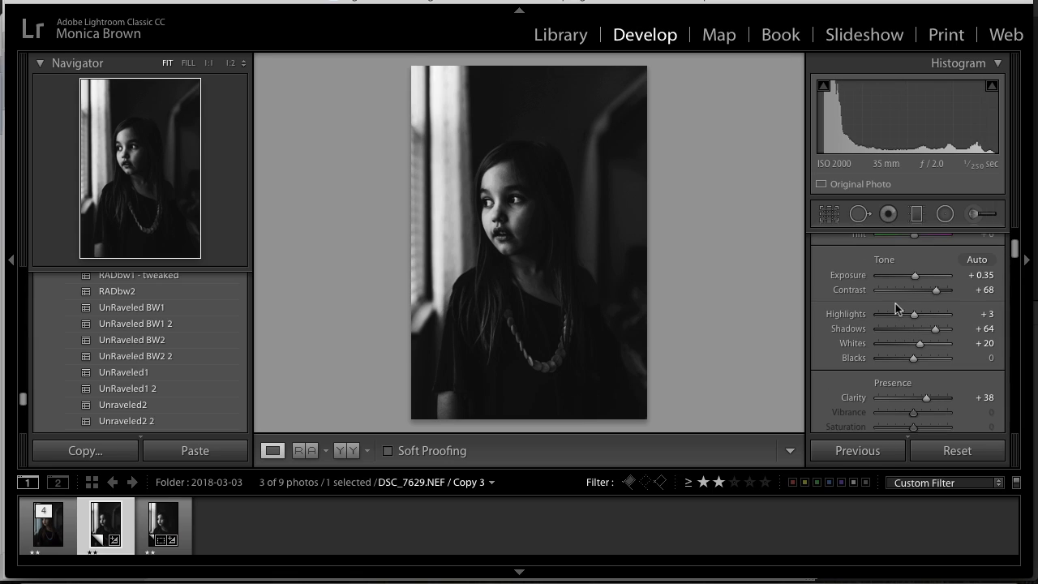
pyautogui.click(916, 215)
pyautogui.click(916, 215)
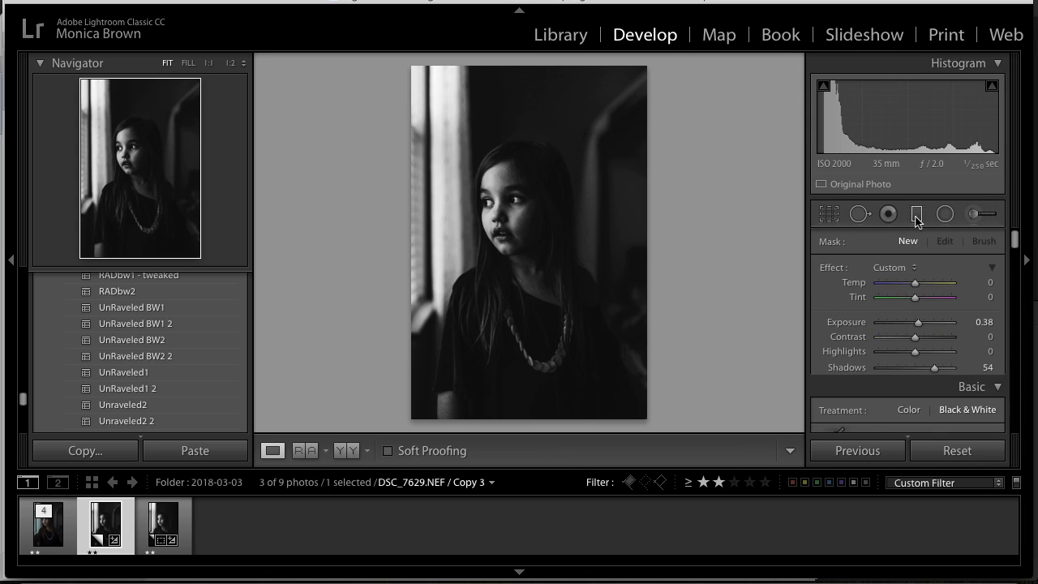
pyautogui.click(918, 215)
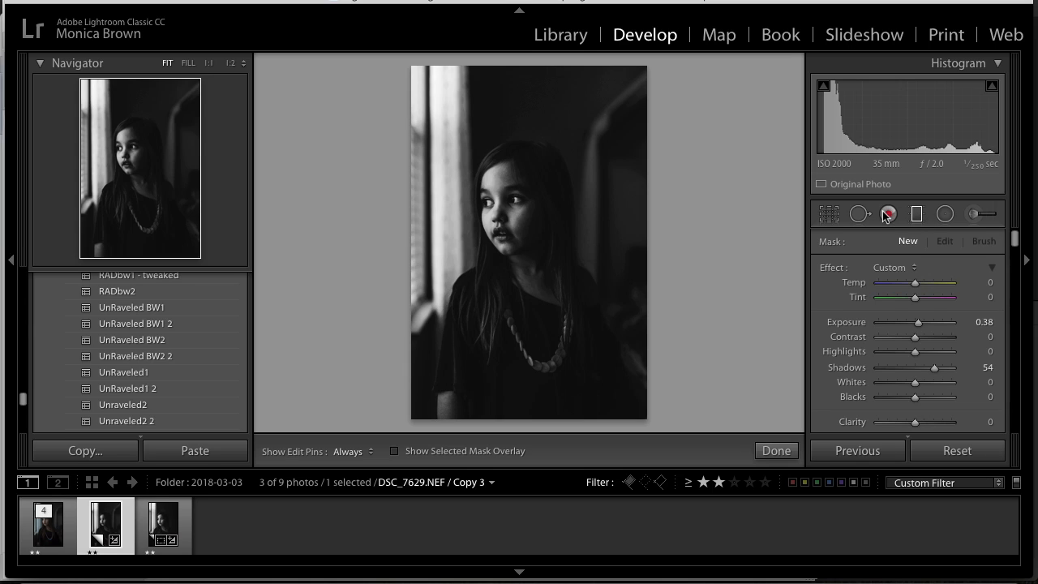
pyautogui.moveTo(650, 75); pyautogui.dragTo(430, 138)
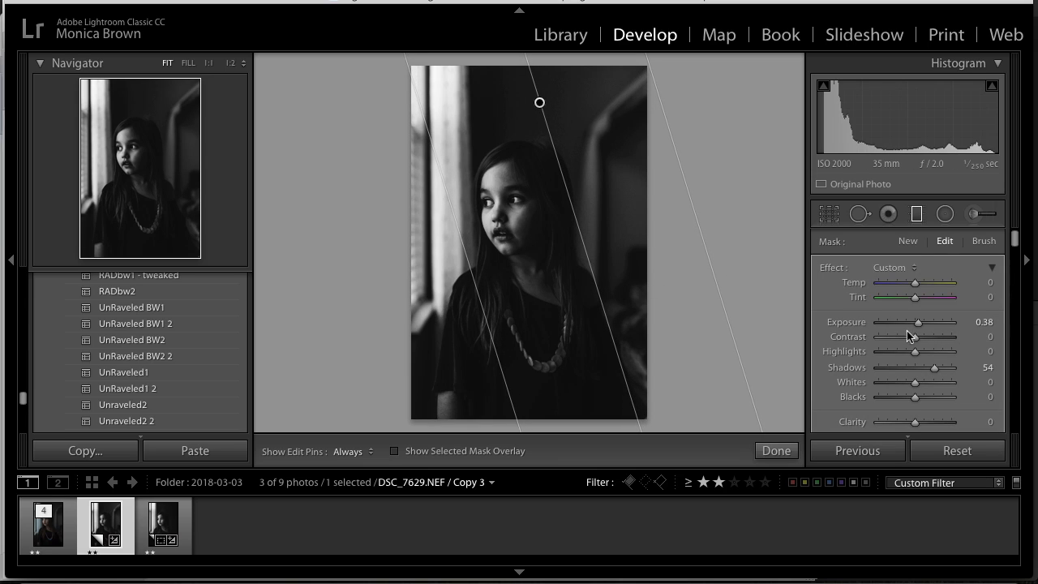
# - Set the graduated filter's exposure to -2.28 and shadows to -47, and shift it slightly away from the window
pyautogui.moveTo(912, 368); pyautogui.dragTo(894, 373)
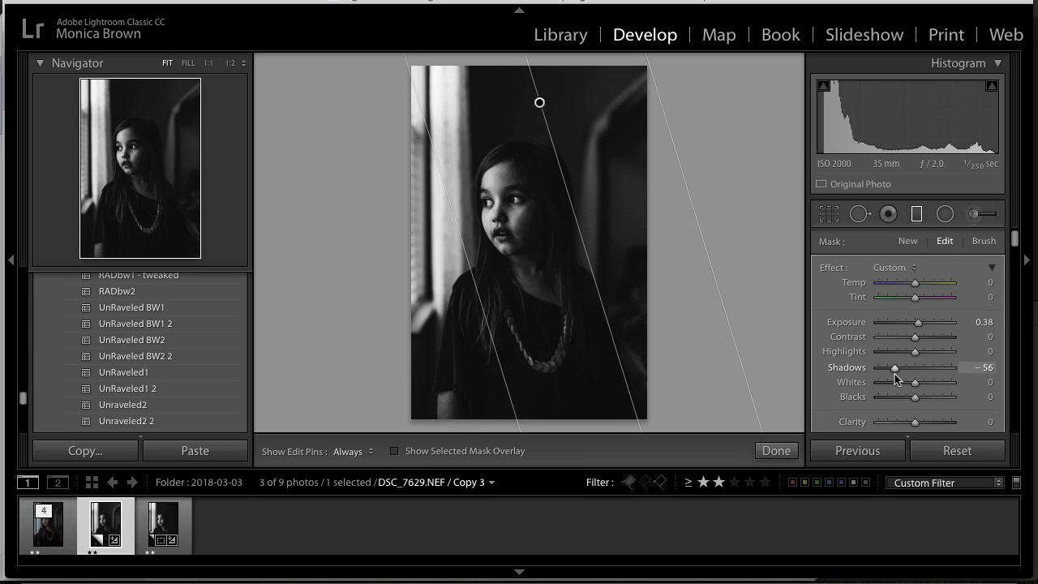
pyautogui.moveTo(907, 324)
pyautogui.mouseDown()
pyautogui.moveTo(889, 325)
pyautogui.moveTo(900, 326)
pyautogui.mouseUp()
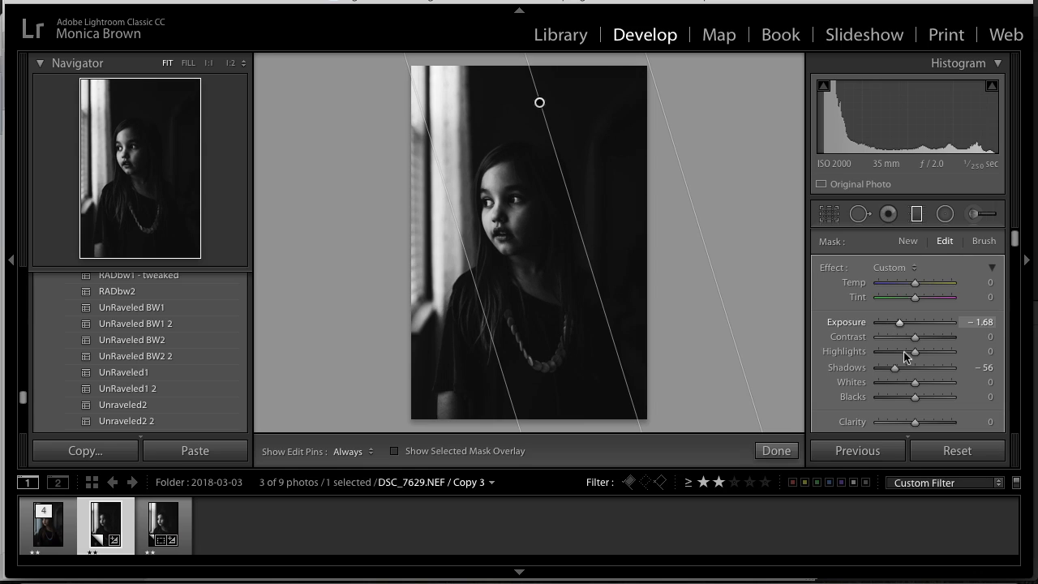
pyautogui.moveTo(894, 371); pyautogui.dragTo(897, 367)
pyautogui.moveTo(899, 323); pyautogui.dragTo(894, 325)
pyautogui.moveTo(539, 102)
pyautogui.mouseDown()
pyautogui.moveTo(569, 97)
pyautogui.moveTo(550, 104)
pyautogui.mouseUp()
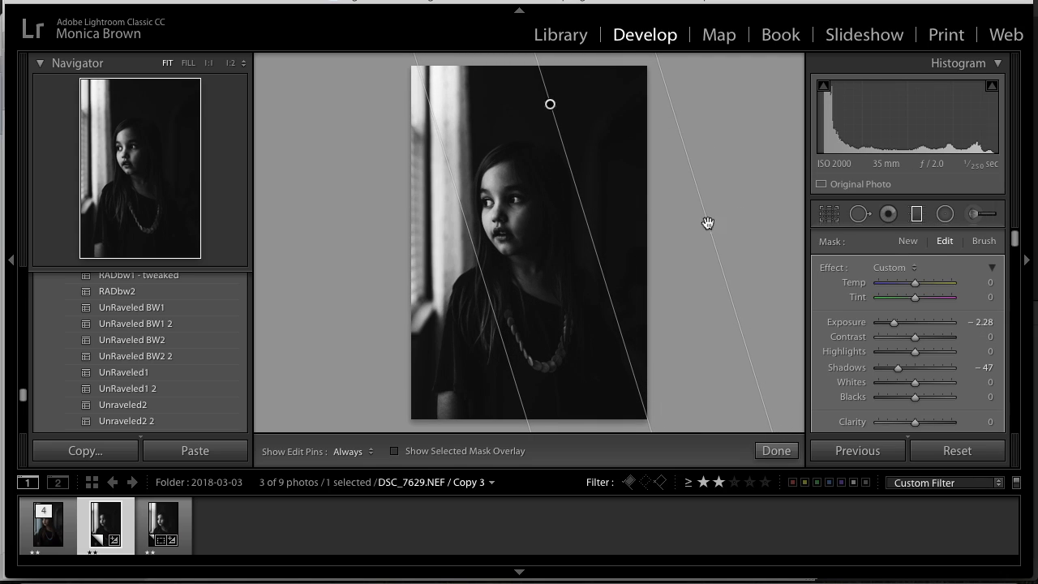
pyautogui.click(782, 451)
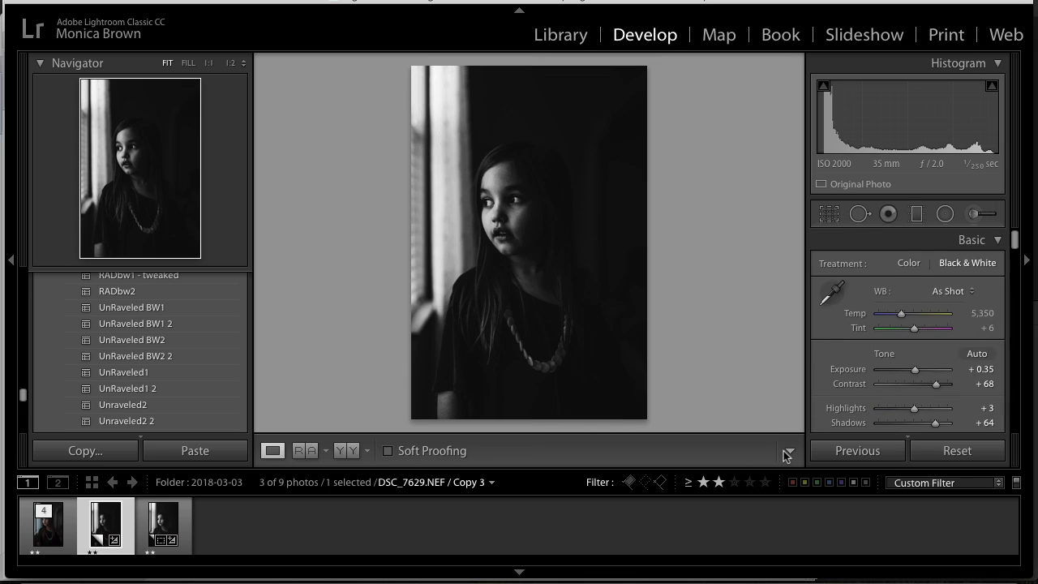
# - Add a second graduated filter over the arm in the photo's lower-left corner with exposure -3.90 and shadows -60
pyautogui.click(179, 547)
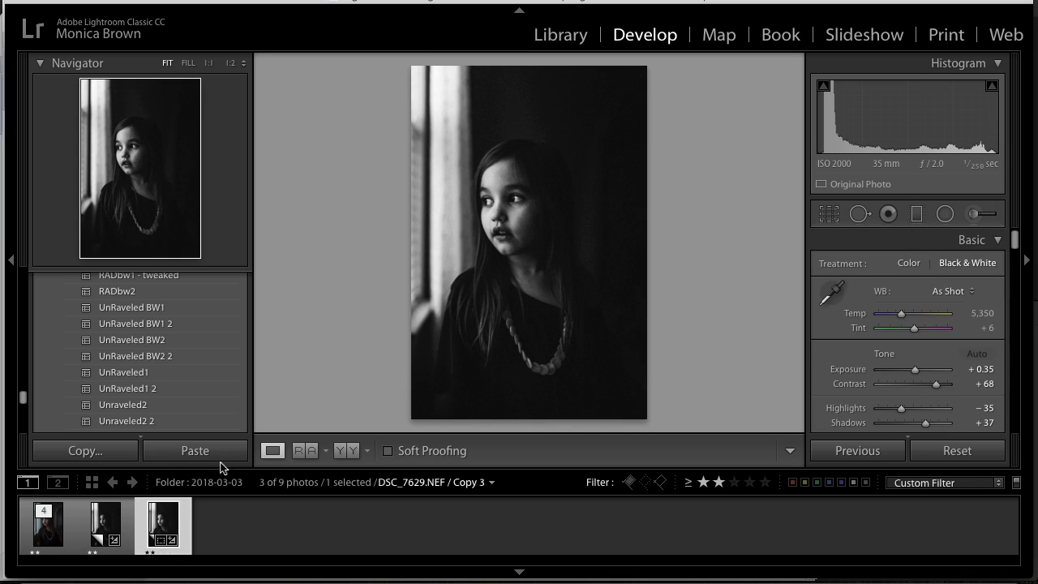
pyautogui.click(130, 535)
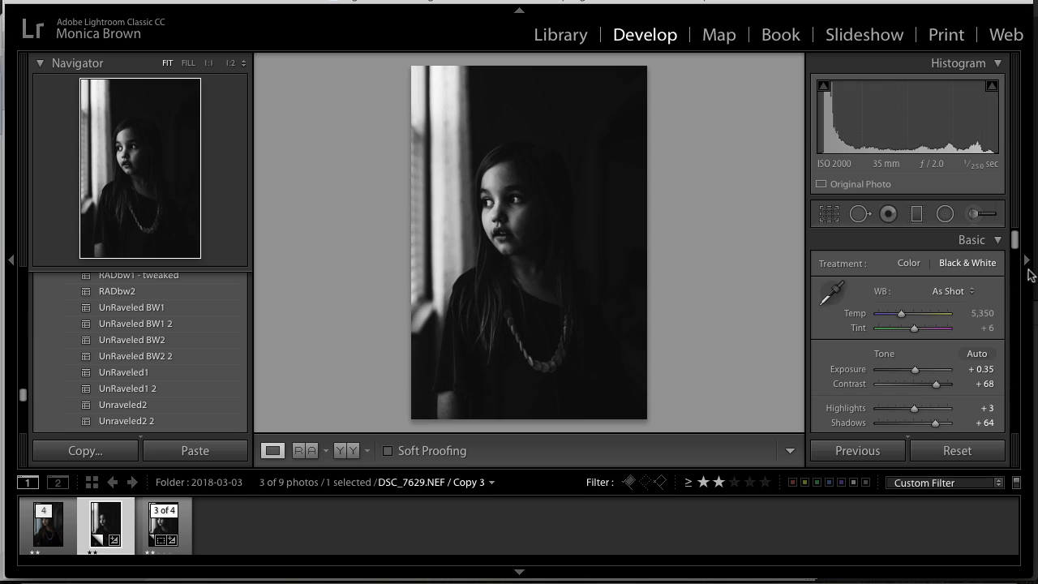
pyautogui.click(916, 214)
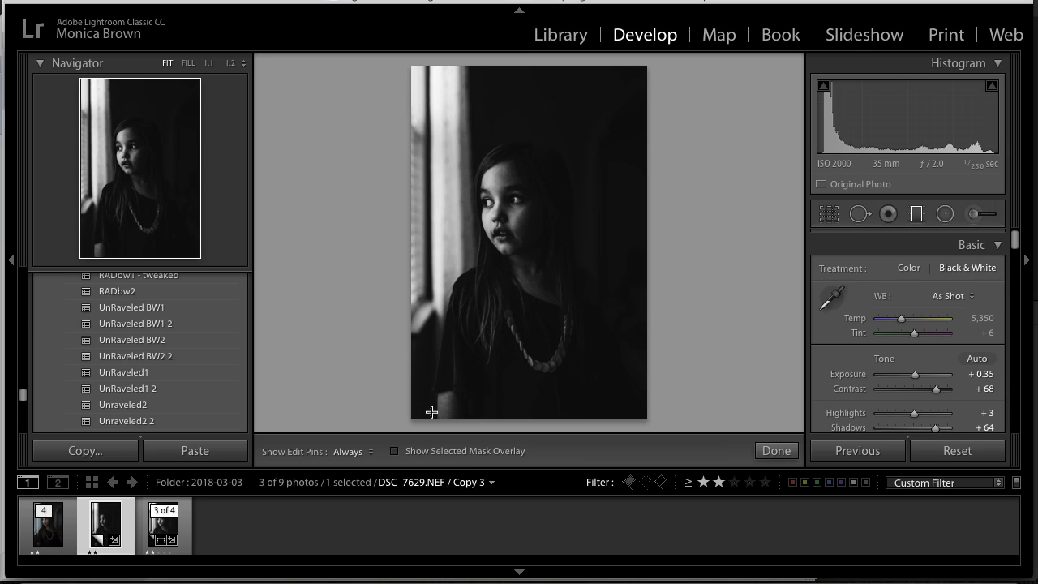
pyautogui.moveTo(415, 416); pyautogui.dragTo(456, 358)
pyautogui.moveTo(454, 335)
pyautogui.mouseDown()
pyautogui.moveTo(447, 343)
pyautogui.moveTo(458, 343)
pyautogui.mouseUp()
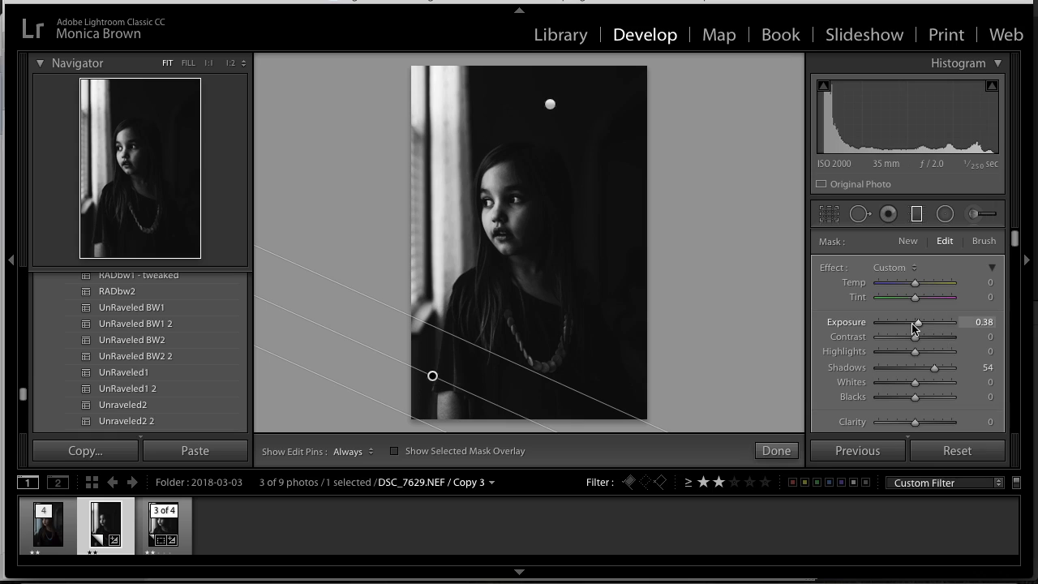
pyautogui.click(893, 369)
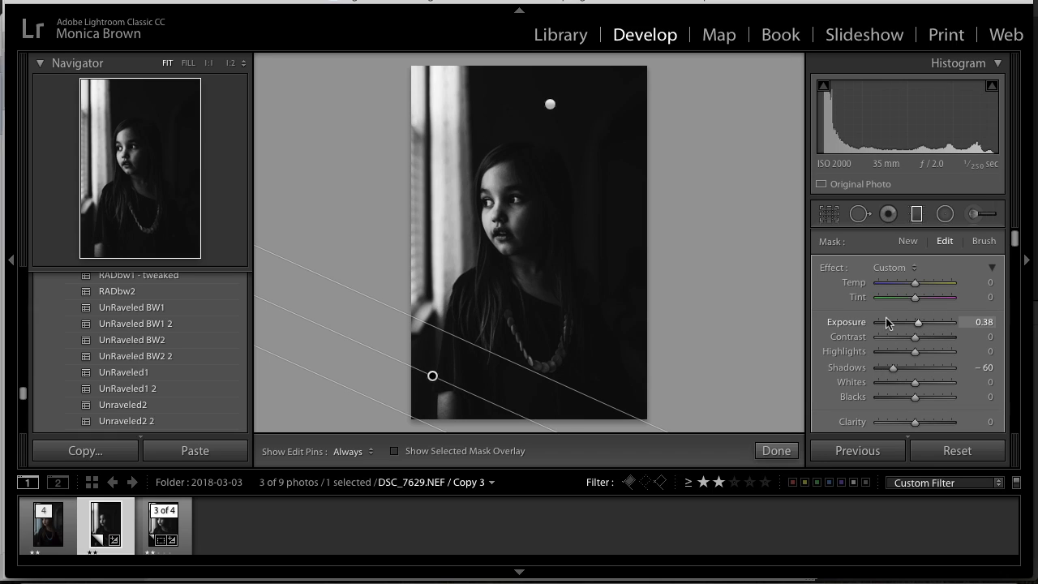
pyautogui.moveTo(916, 323); pyautogui.dragTo(878, 330)
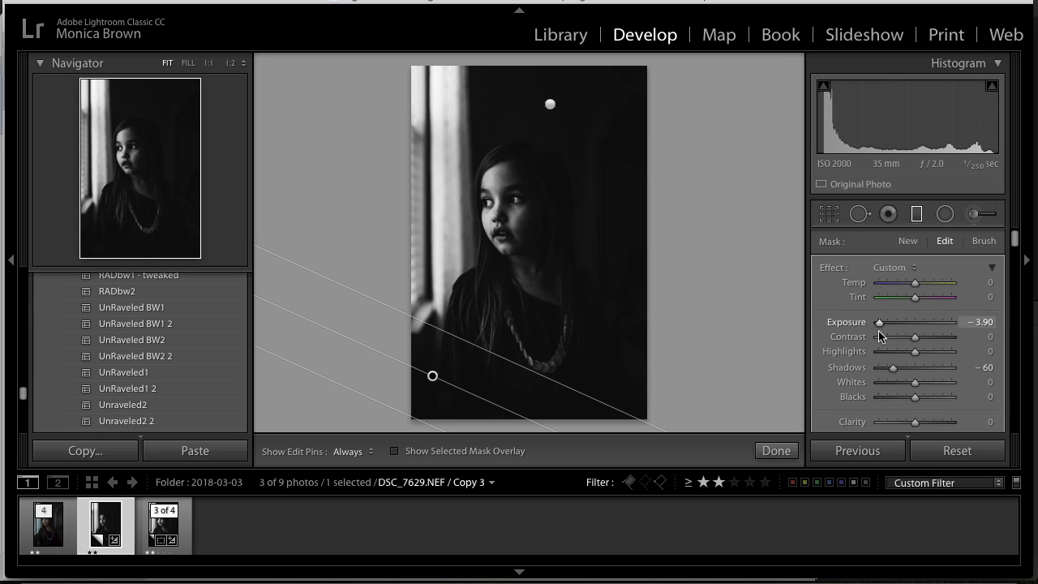
pyautogui.click(776, 451)
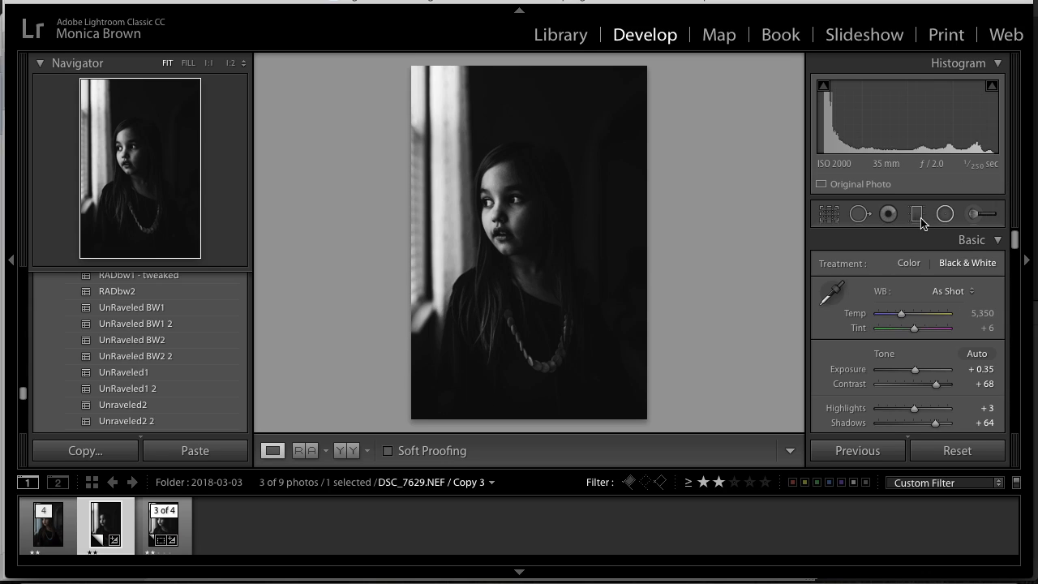
# - Paint over the girl's face with the Adjustment Brush and set its exposure to 1.47 and shadows to 54
pyautogui.click(980, 219)
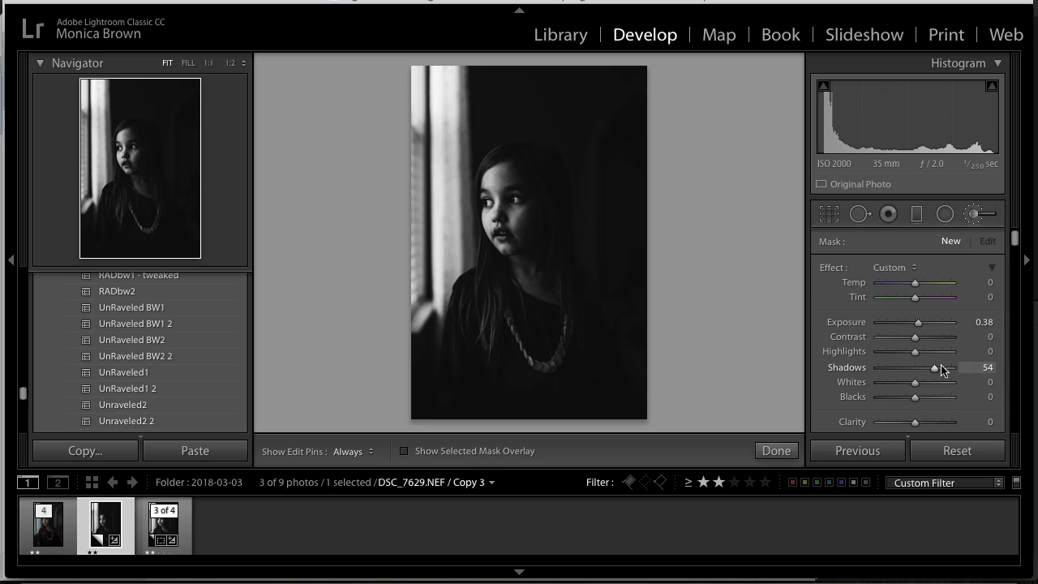
pyautogui.scroll(-3, 937, 372)
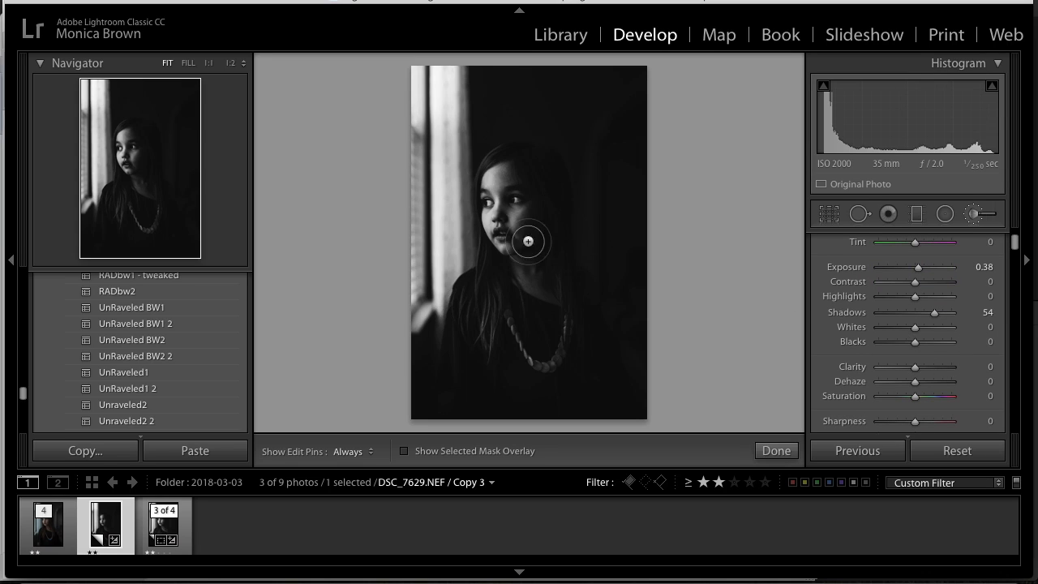
pyautogui.press('h')
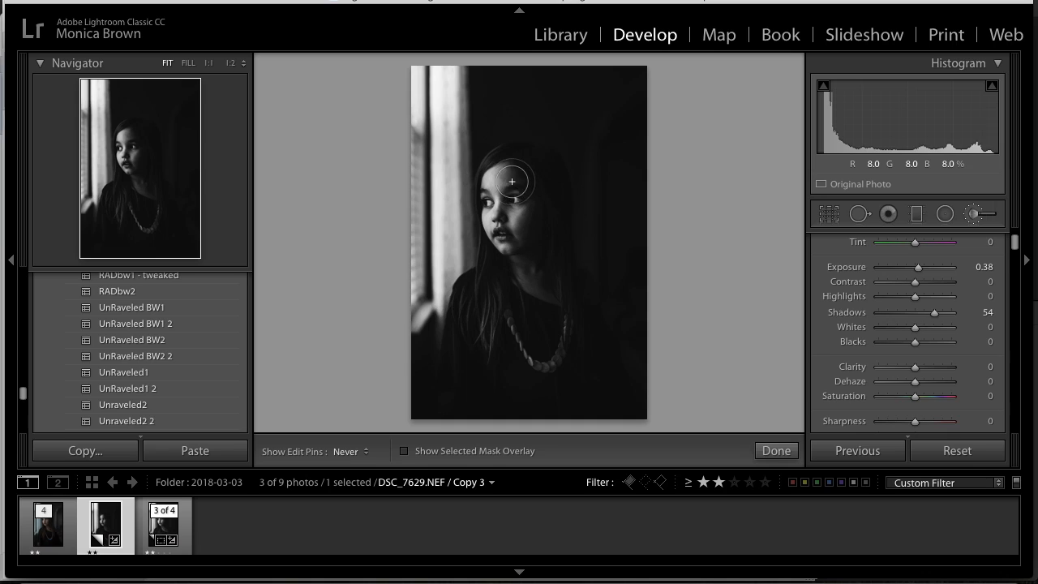
pyautogui.press('h')
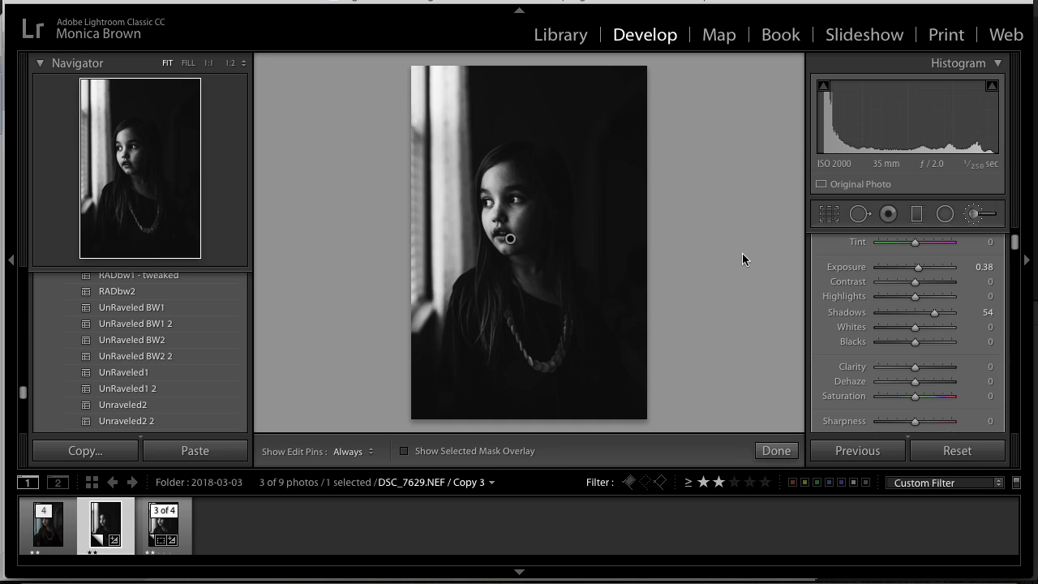
pyautogui.moveTo(920, 268); pyautogui.dragTo(931, 269)
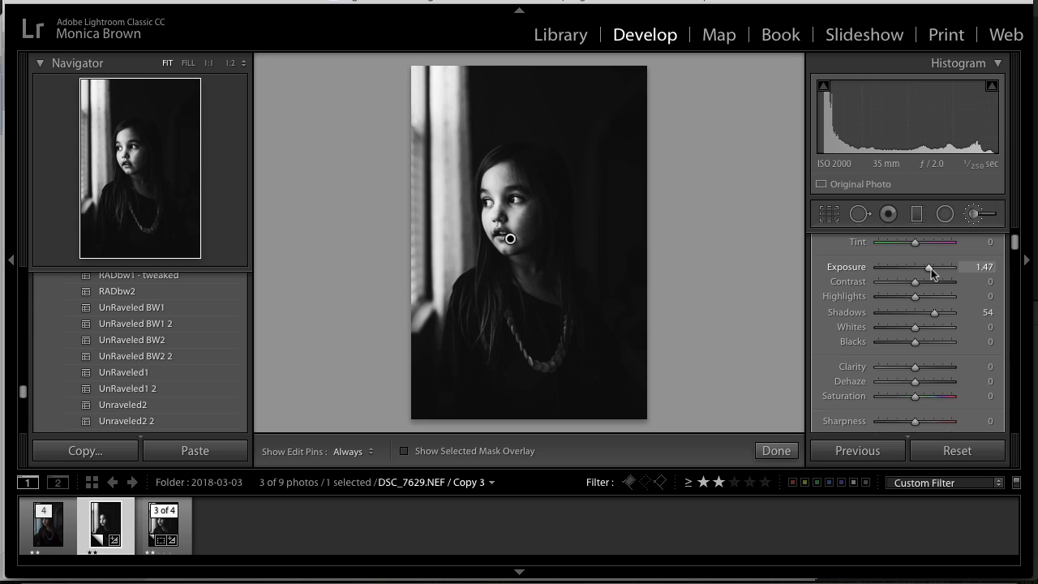
pyautogui.click(774, 450)
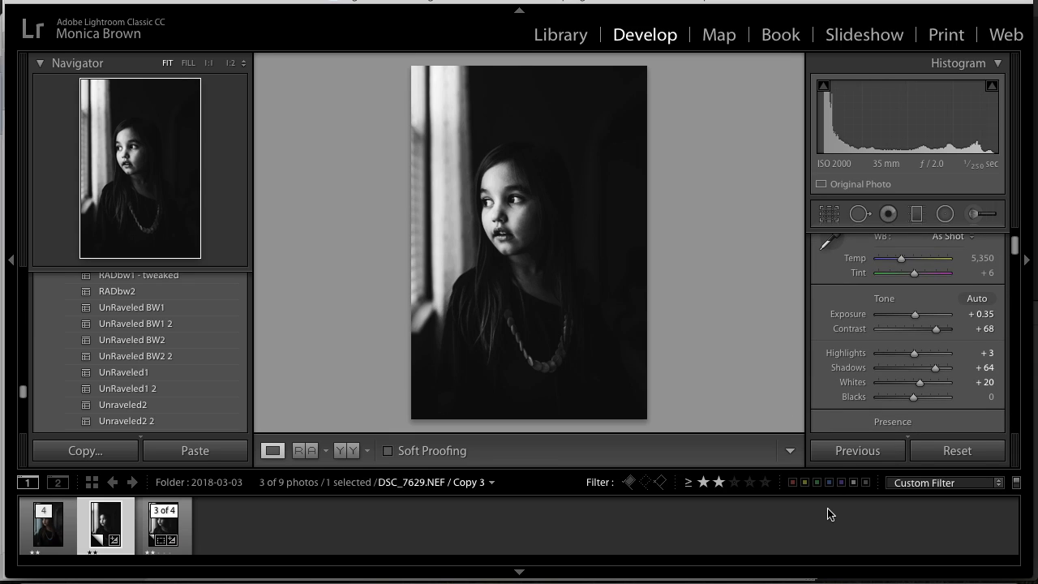
# - Compare the edited Copy 3 with Copy 2 and set Copy 3's highlights to -24
pyautogui.press('Right')
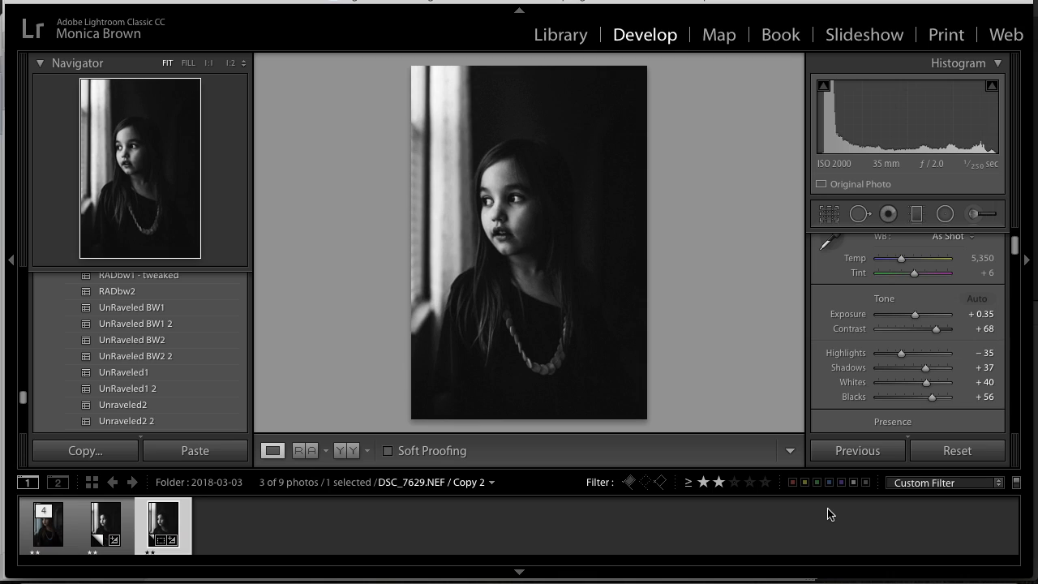
pyautogui.press('Left')
pyautogui.press('Right')
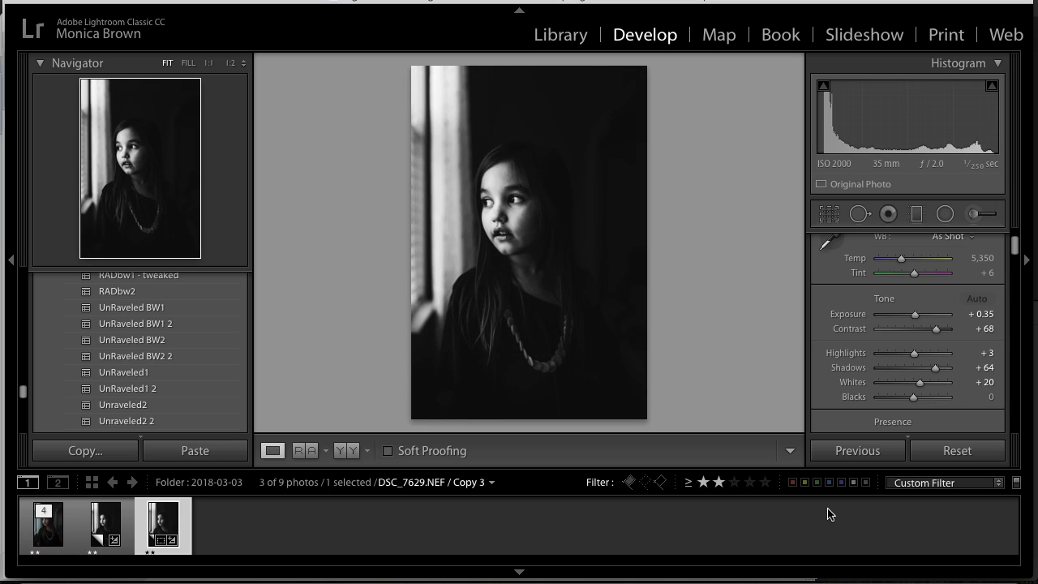
pyautogui.press('Left')
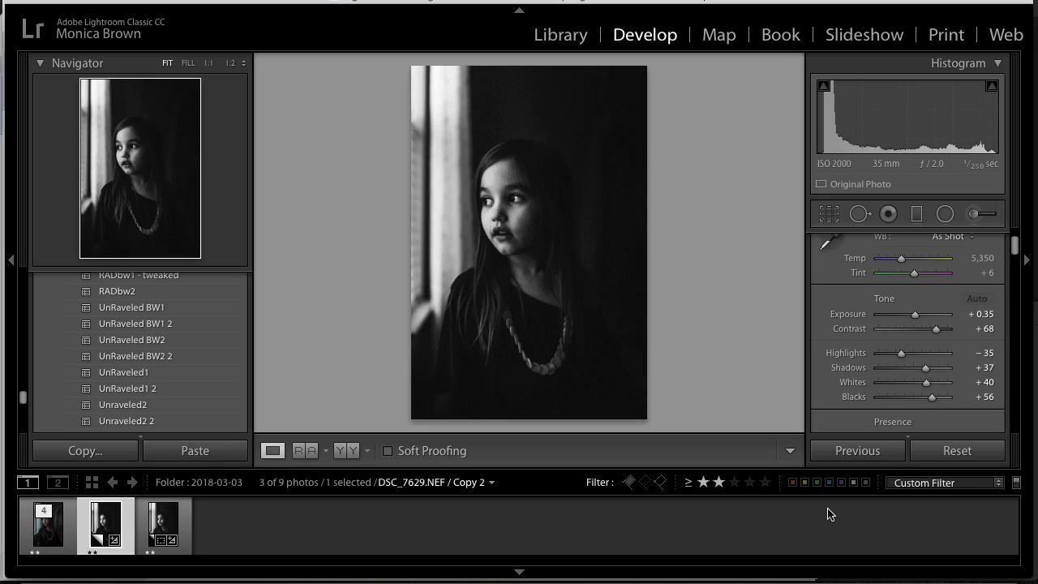
pyautogui.click(905, 354)
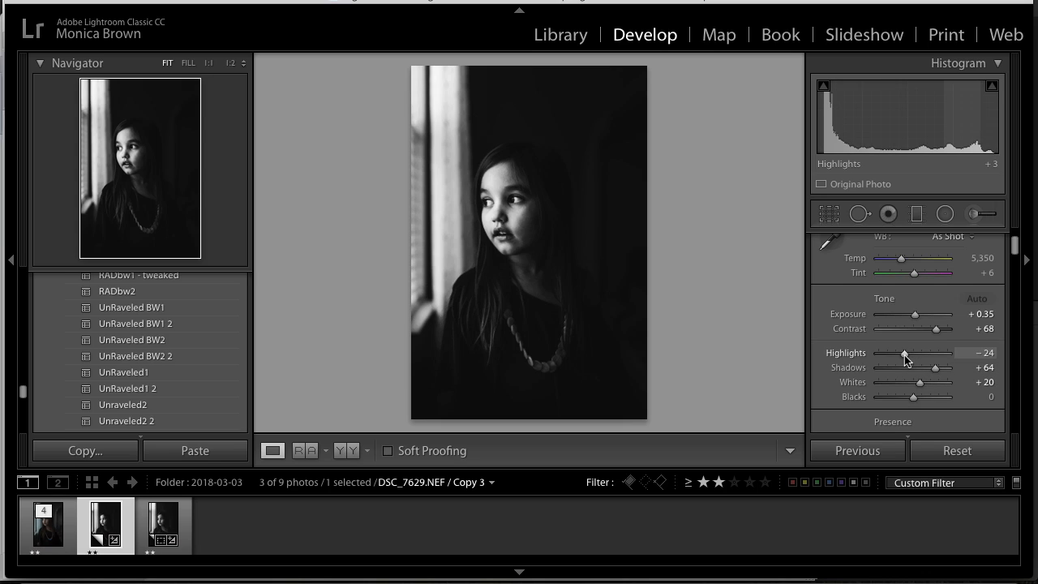
pyautogui.moveTo(906, 360); pyautogui.dragTo(904, 359)
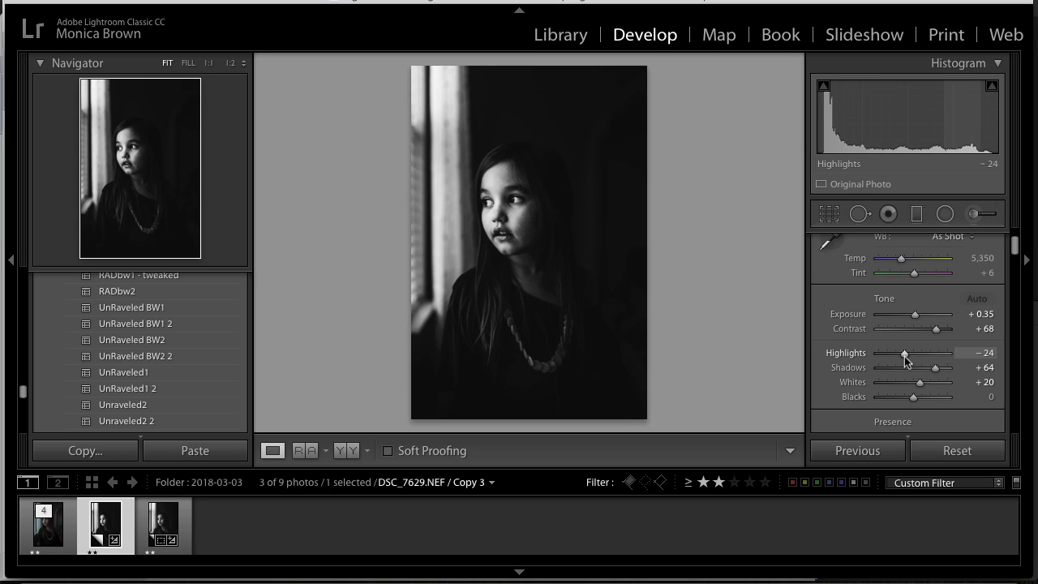
pyautogui.press('Right')
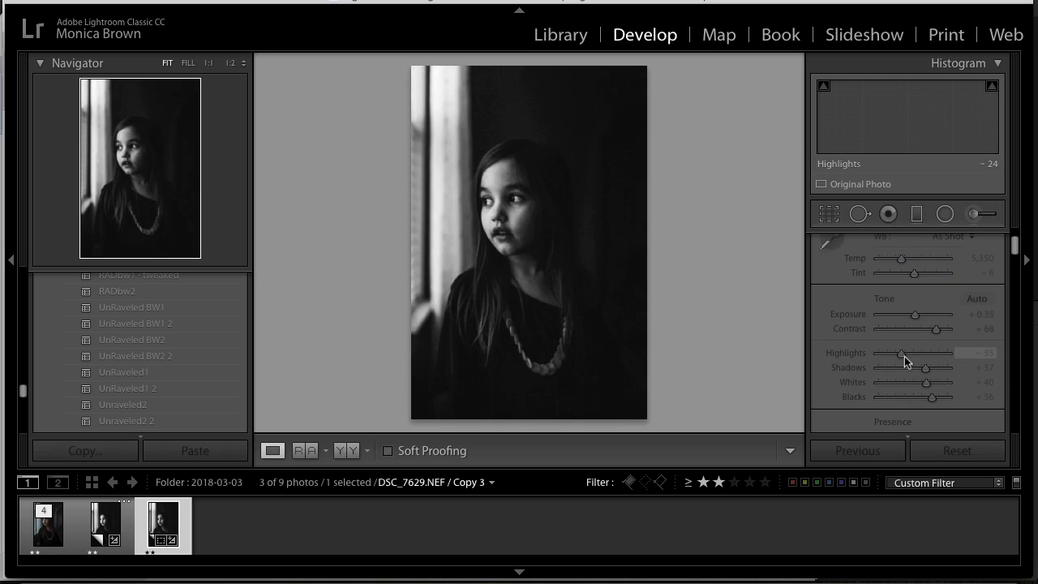
pyautogui.press('Left')
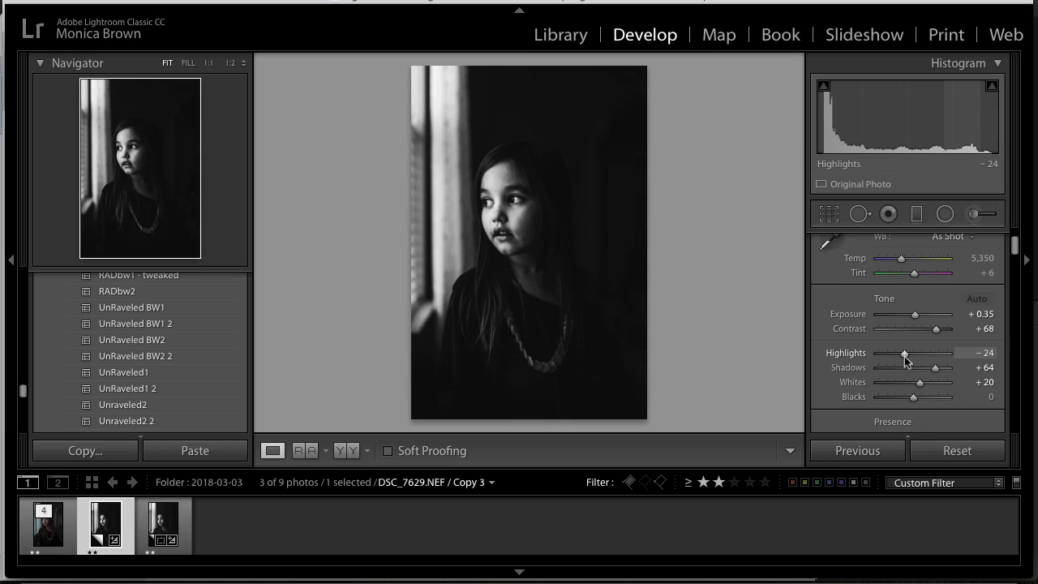
pyautogui.press('Right')
pyautogui.press('Left')
# - Crop the portrait slightly, and set its shadows to +100 and blacks to -4
pyautogui.click(828, 213)
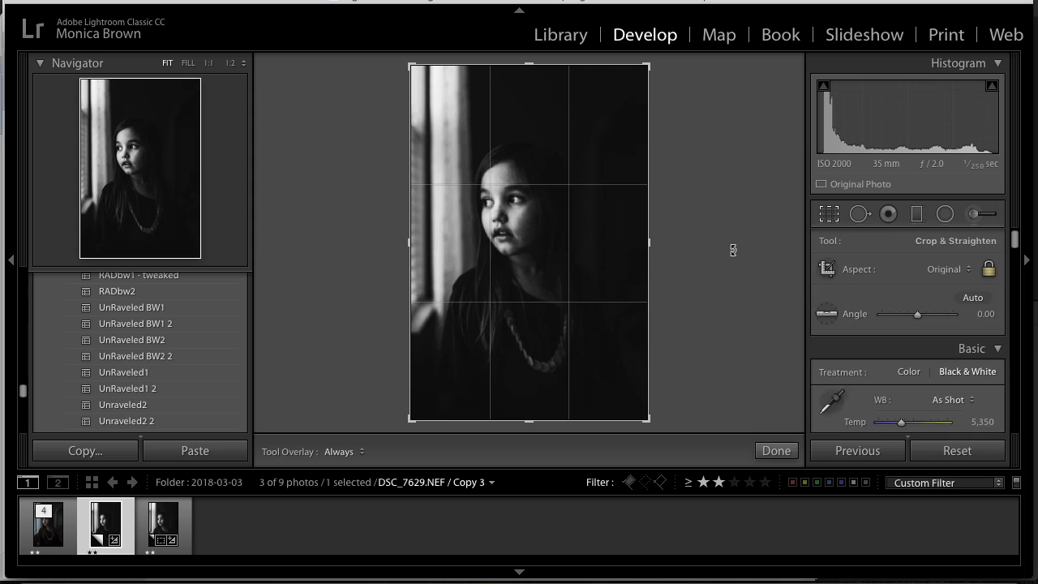
pyautogui.press('r')
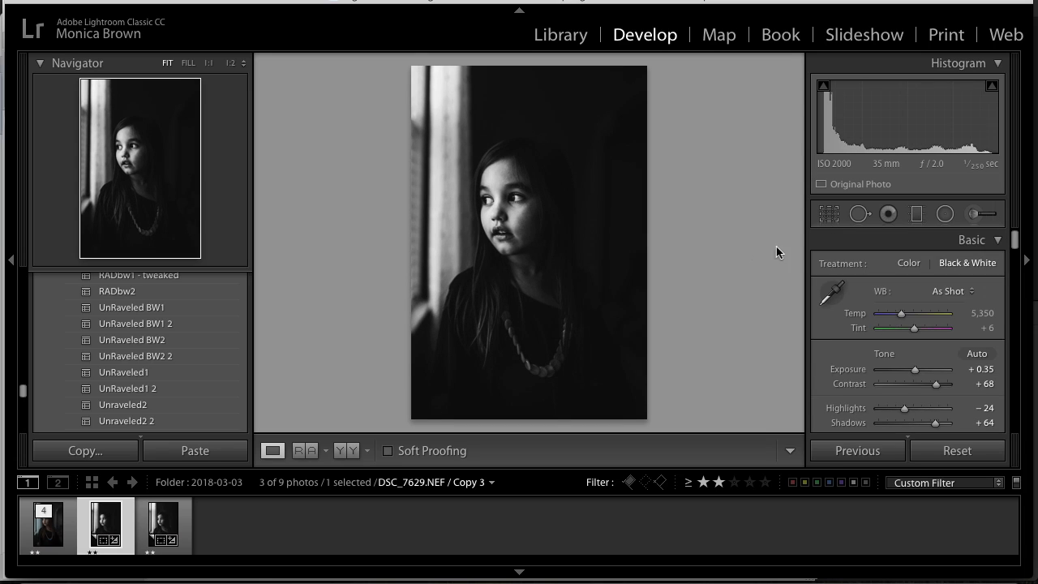
pyautogui.scroll(-1, 908, 341)
pyautogui.moveTo(941, 390); pyautogui.dragTo(912, 422)
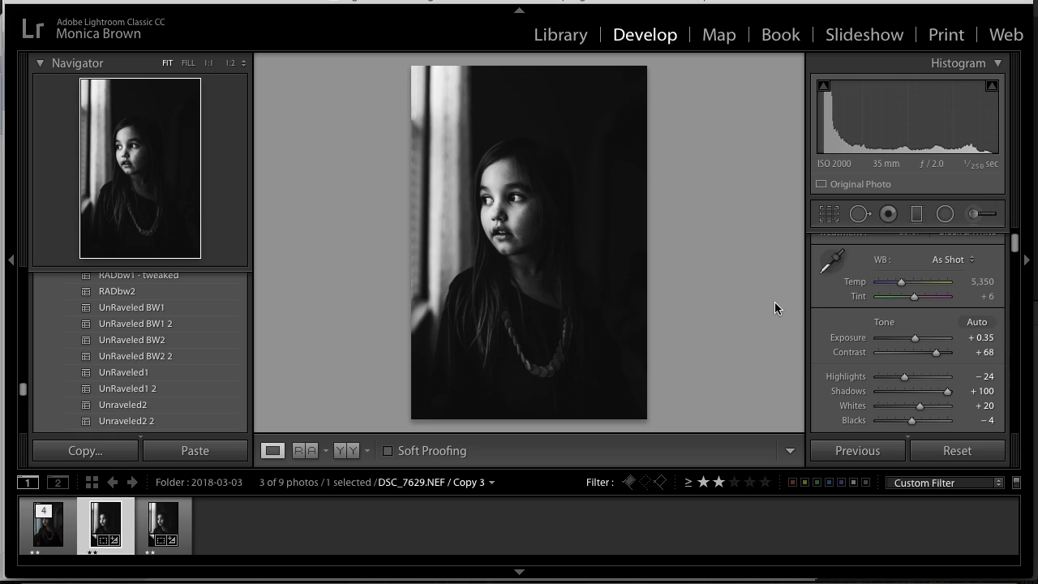
# - Compare the overall tones of the finished Copy 3 with the Copy 2 version of the portrait
pyautogui.press('Right')
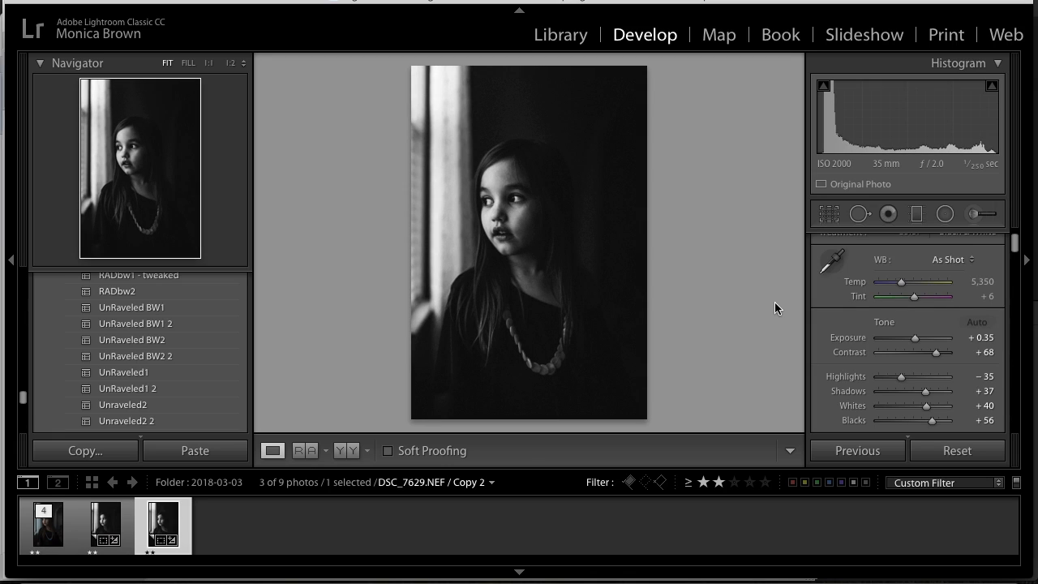
pyautogui.press('Left')
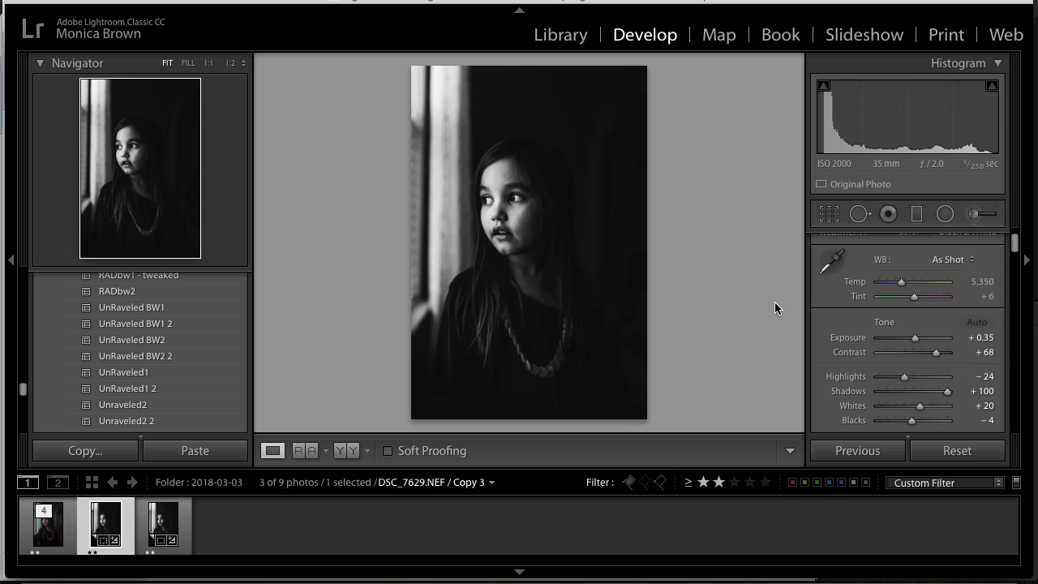
pyautogui.press('Right')
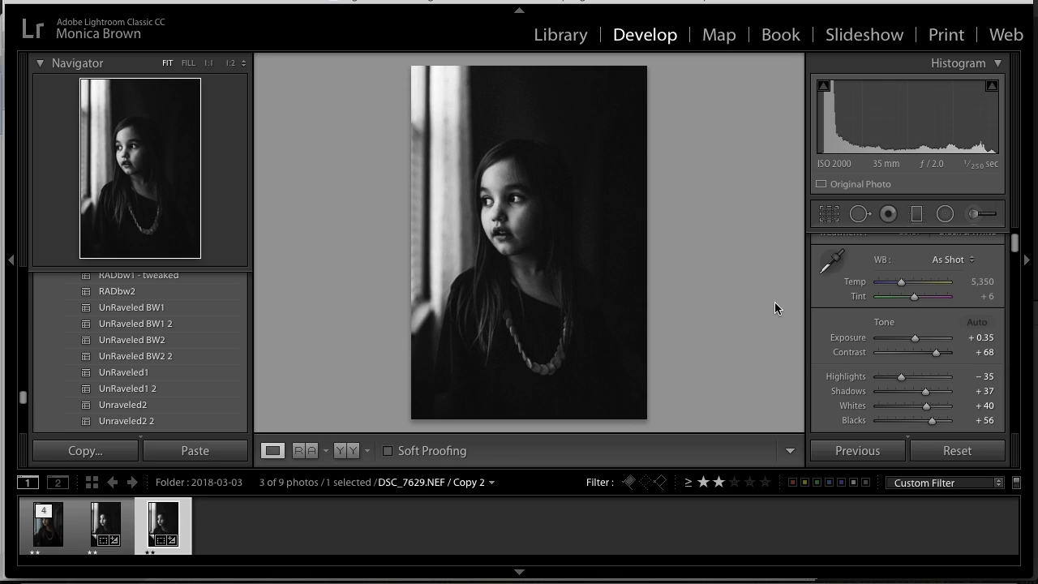
pyautogui.press('Left')
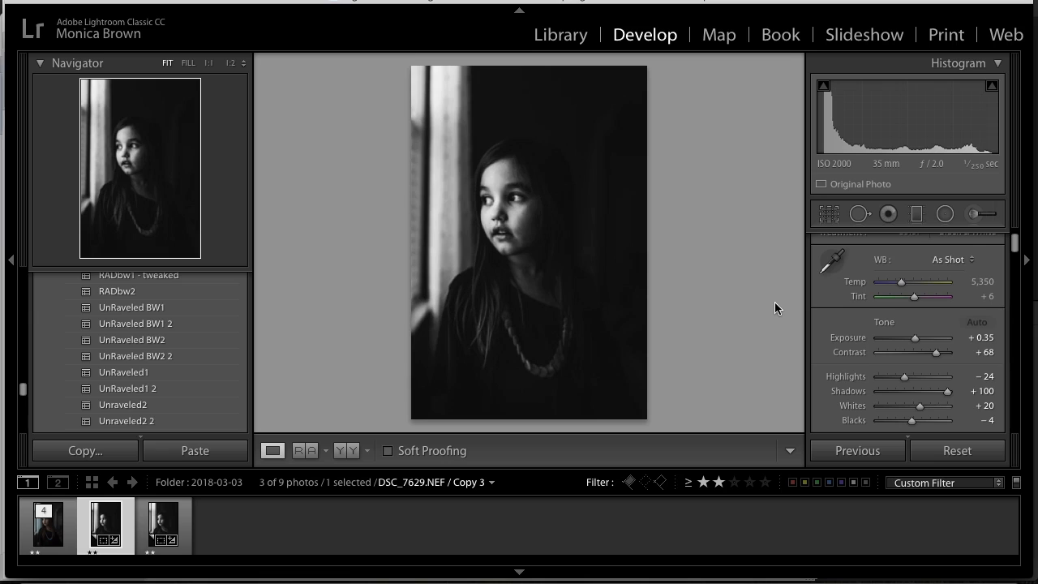
pyautogui.press('Right')
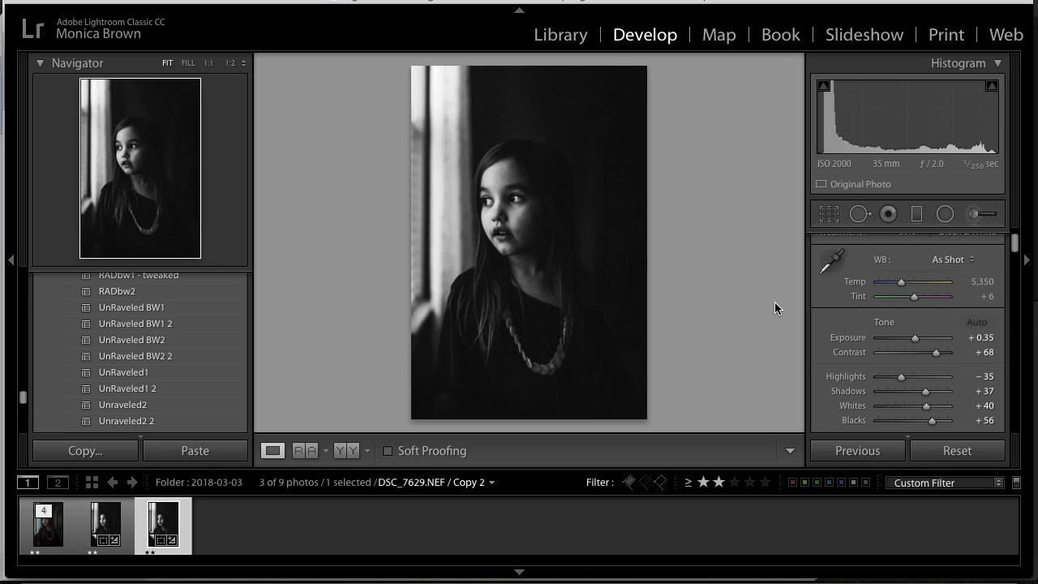